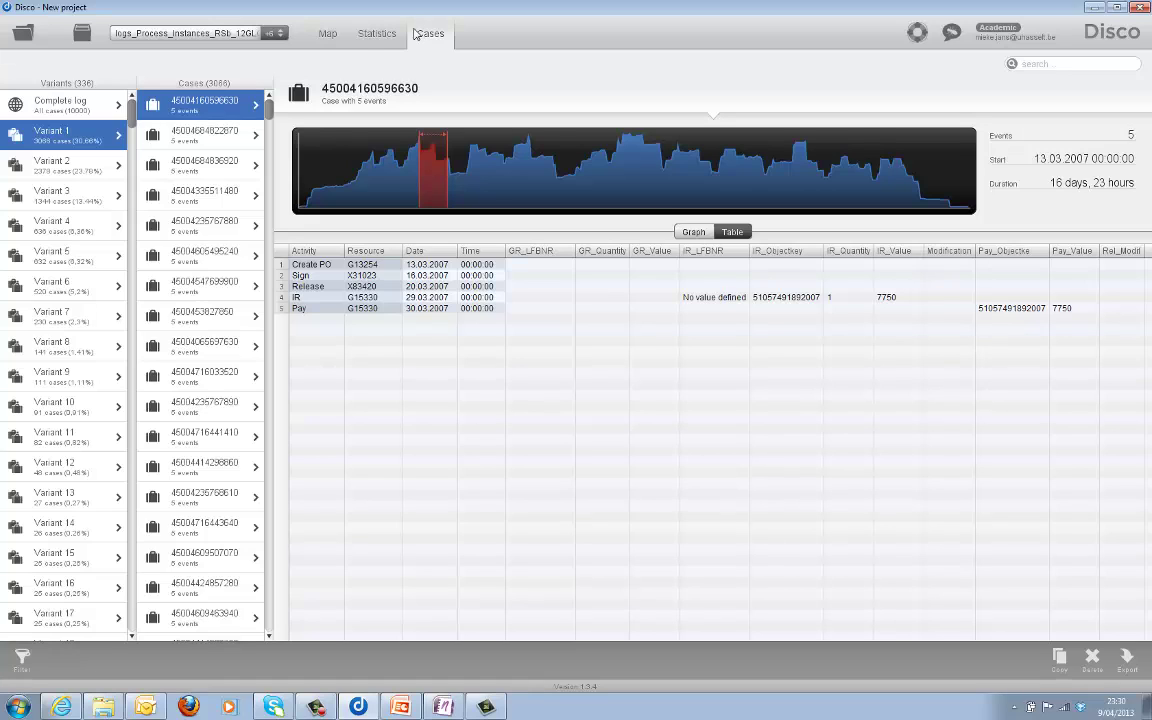
# Step: Show the complete log, then list Variant 1 and browse its first cases' events
pyautogui.click(68, 100)
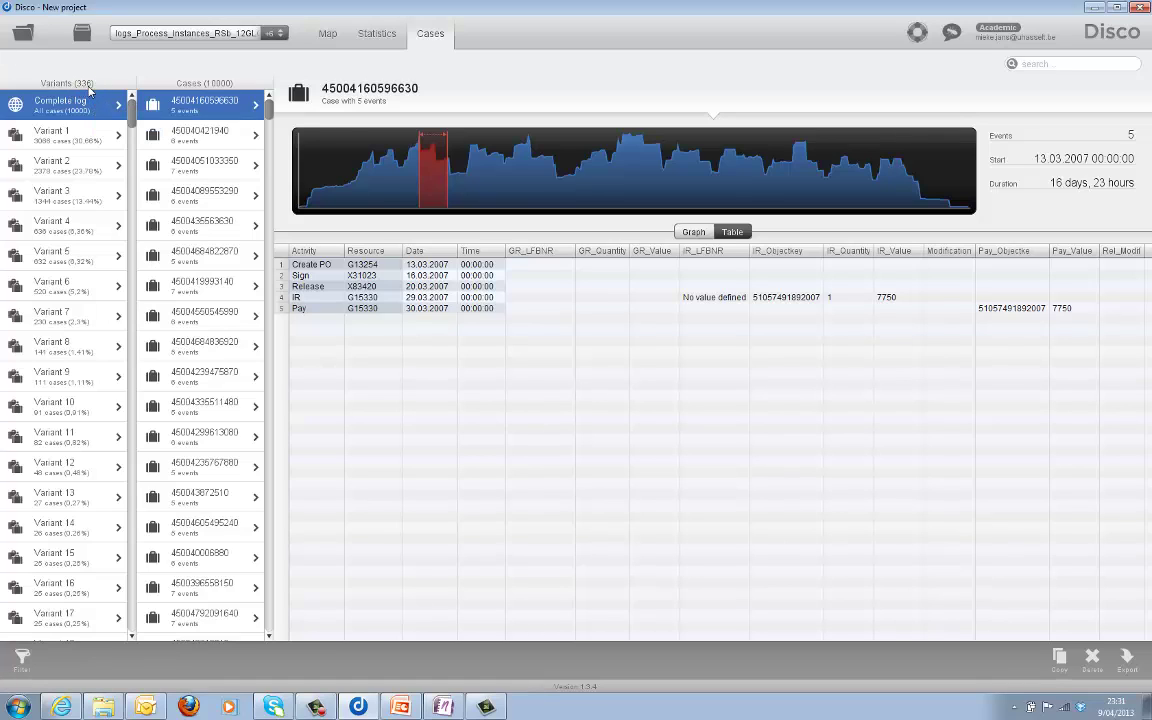
pyautogui.click(53, 126)
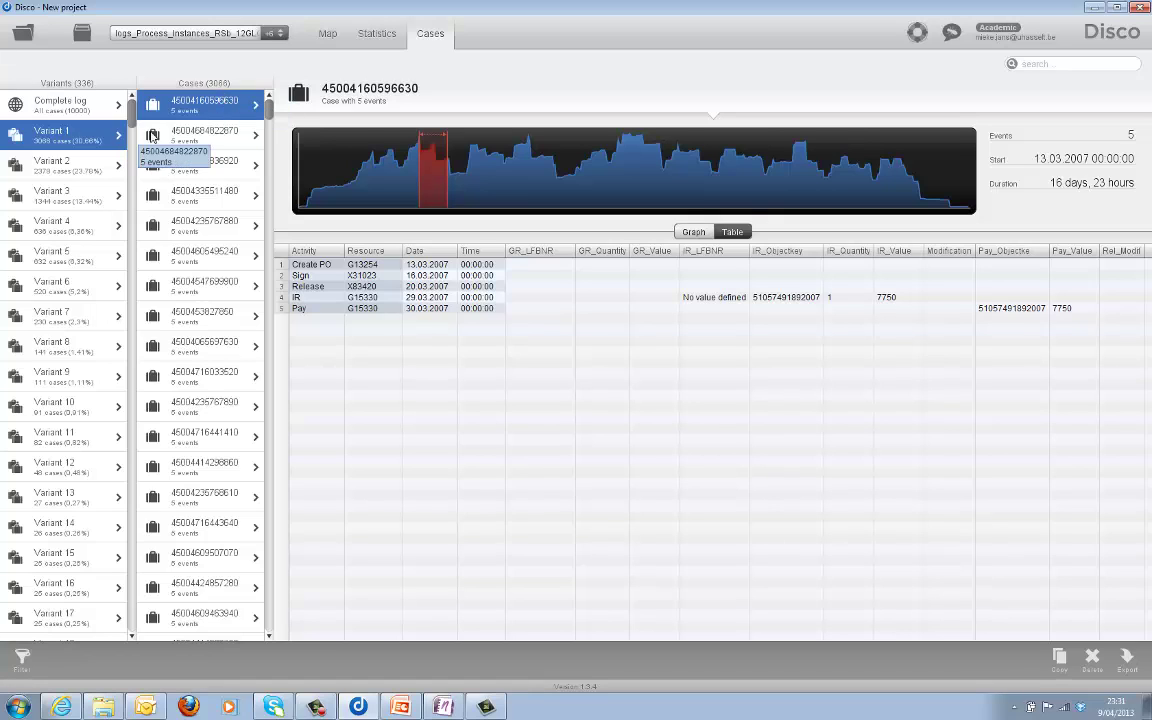
pyautogui.click(190, 134)
pyautogui.click(181, 170)
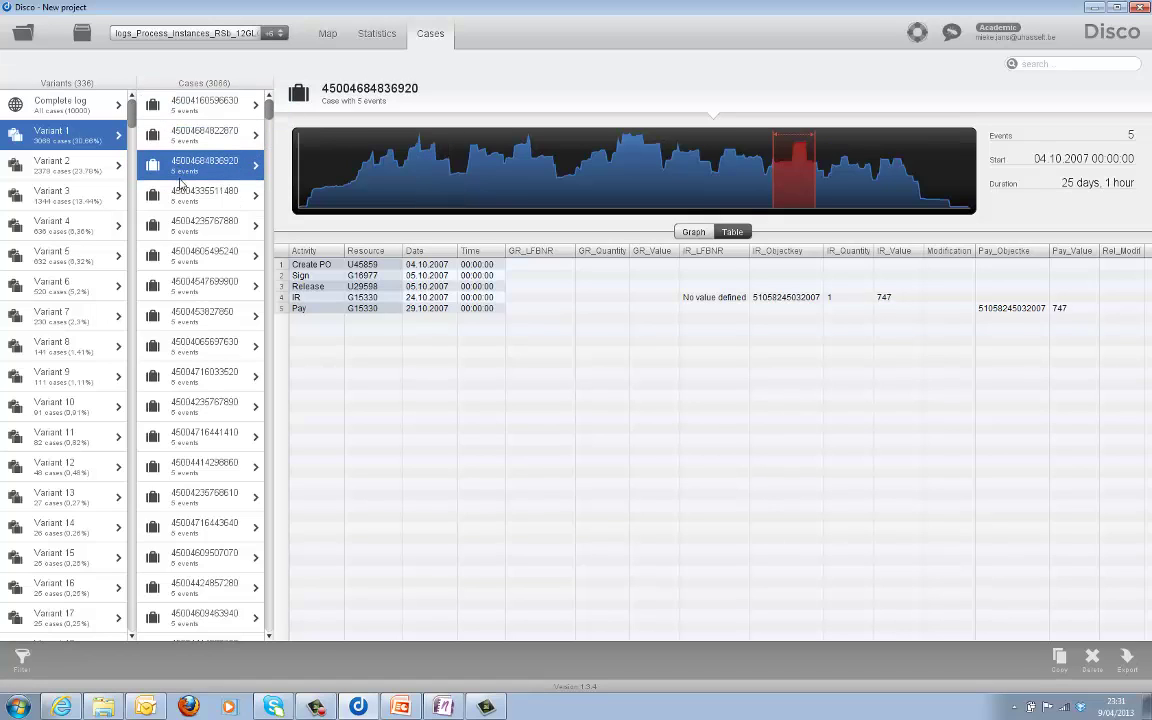
pyautogui.click(181, 192)
# Step: Browse several more Variant 1 cases, then list Variant 2's 2378 cases
pyautogui.click(182, 230)
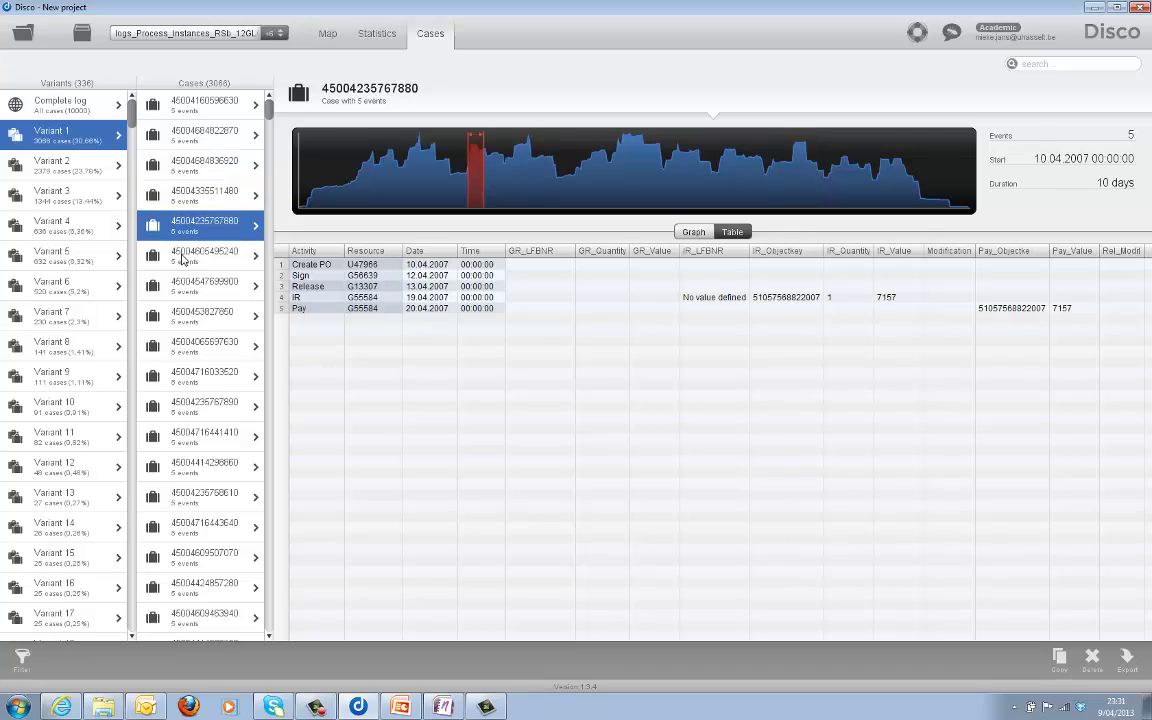
pyautogui.click(168, 250)
pyautogui.click(184, 290)
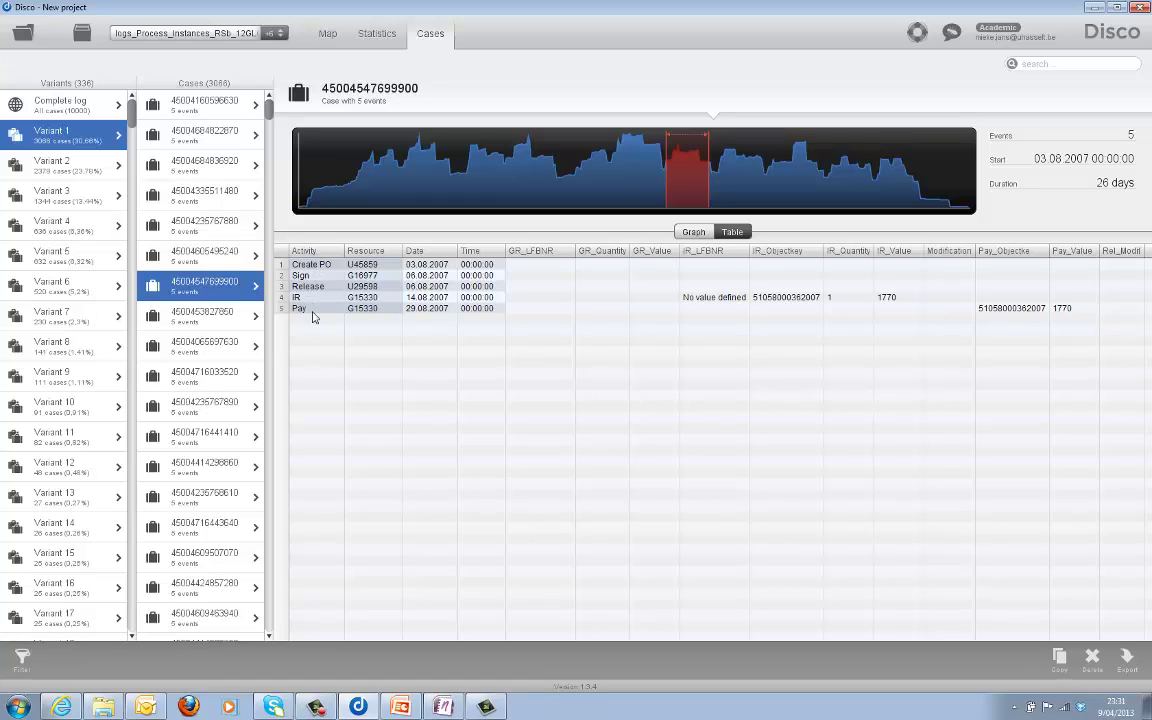
pyautogui.click(211, 325)
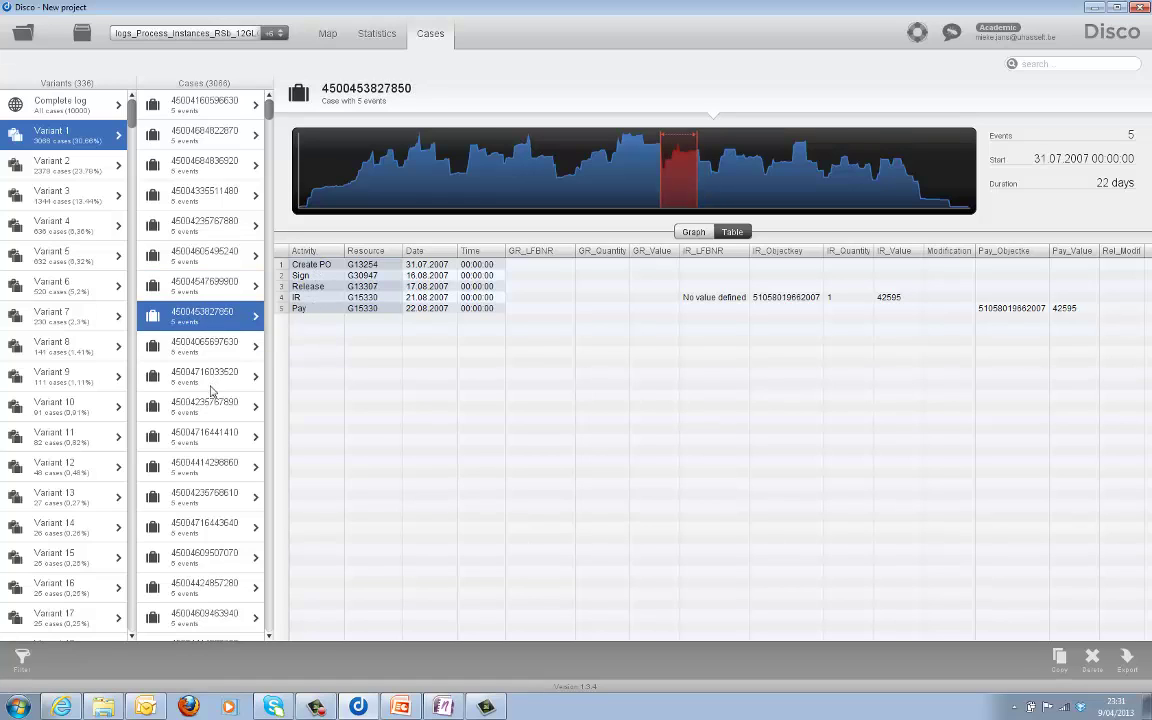
pyautogui.click(193, 365)
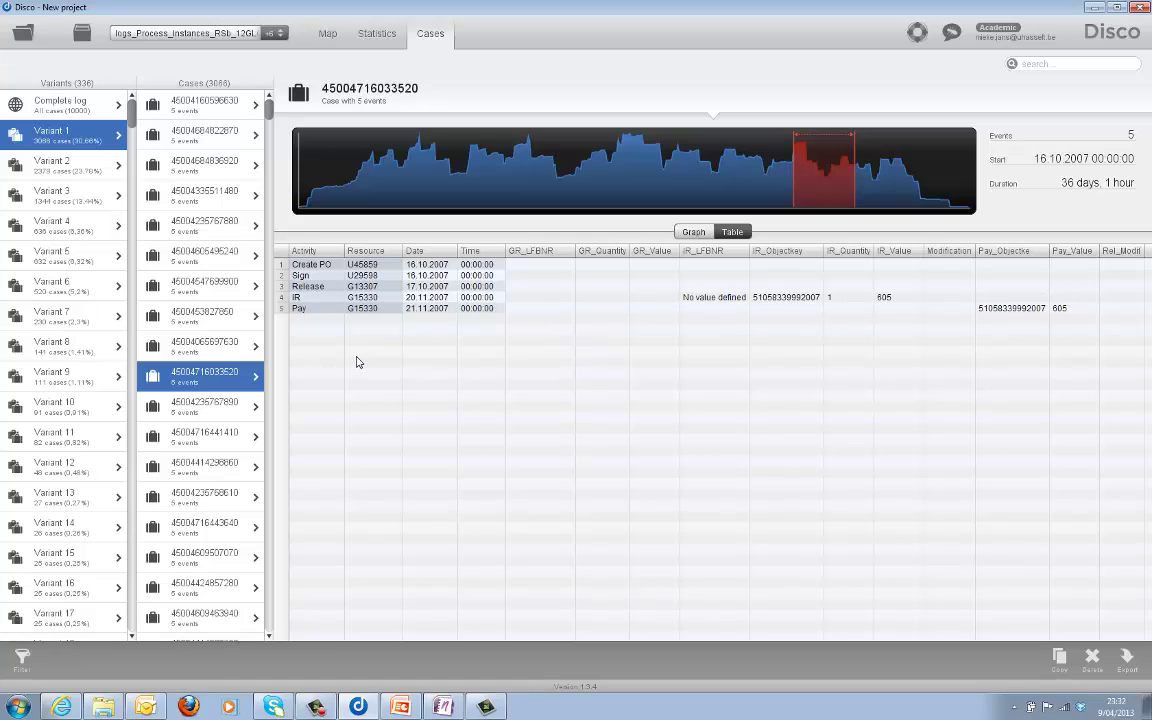
pyautogui.click(57, 148)
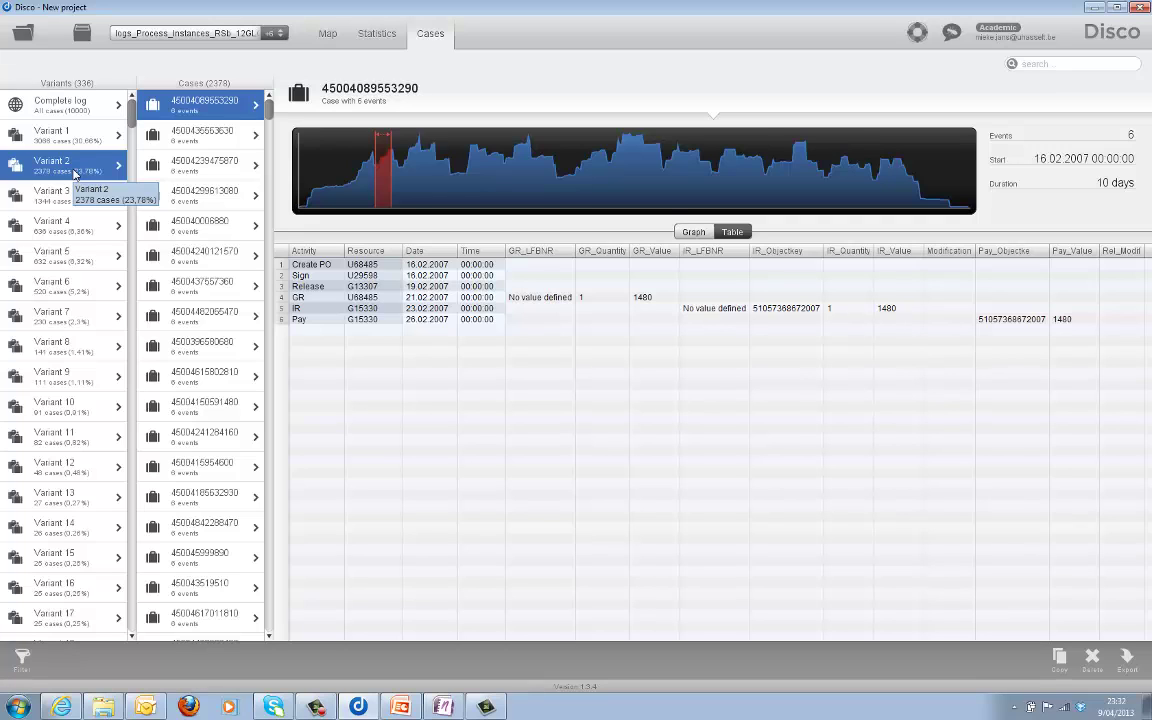
# Step: Inspect the cases of rare Variants 46, 75 and 115, then return to the process map
pyautogui.scroll(-10, 72, 173)
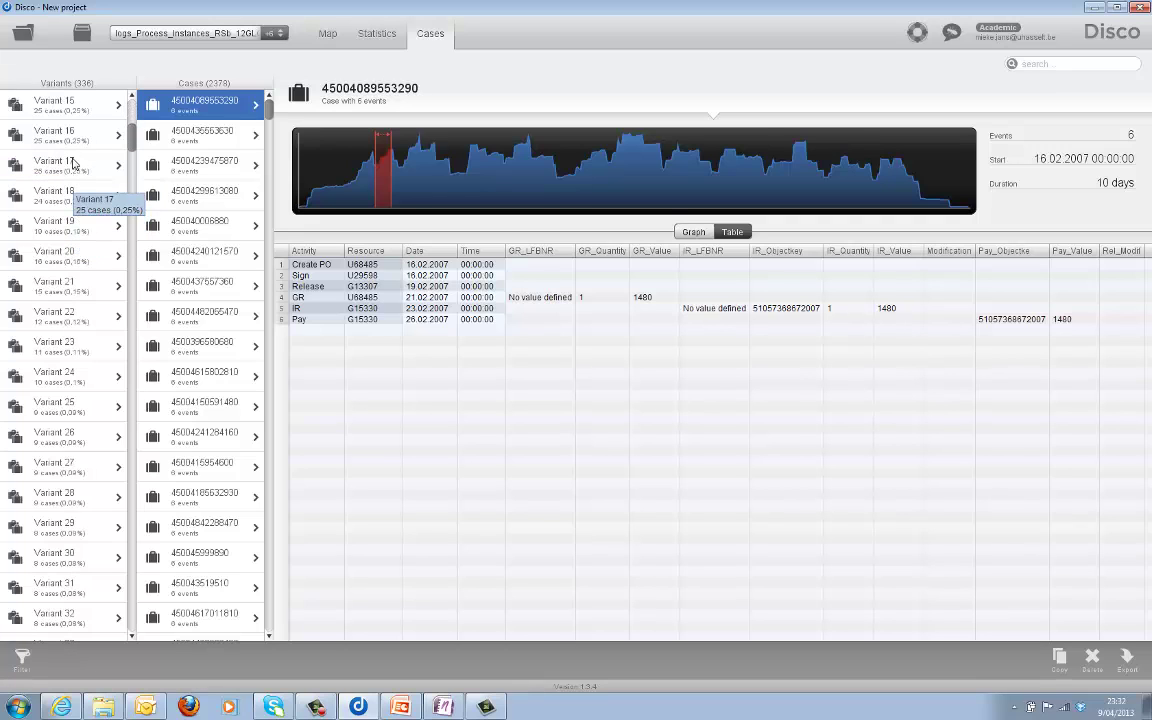
pyautogui.scroll(-2, 75, 300)
pyautogui.click(90, 317)
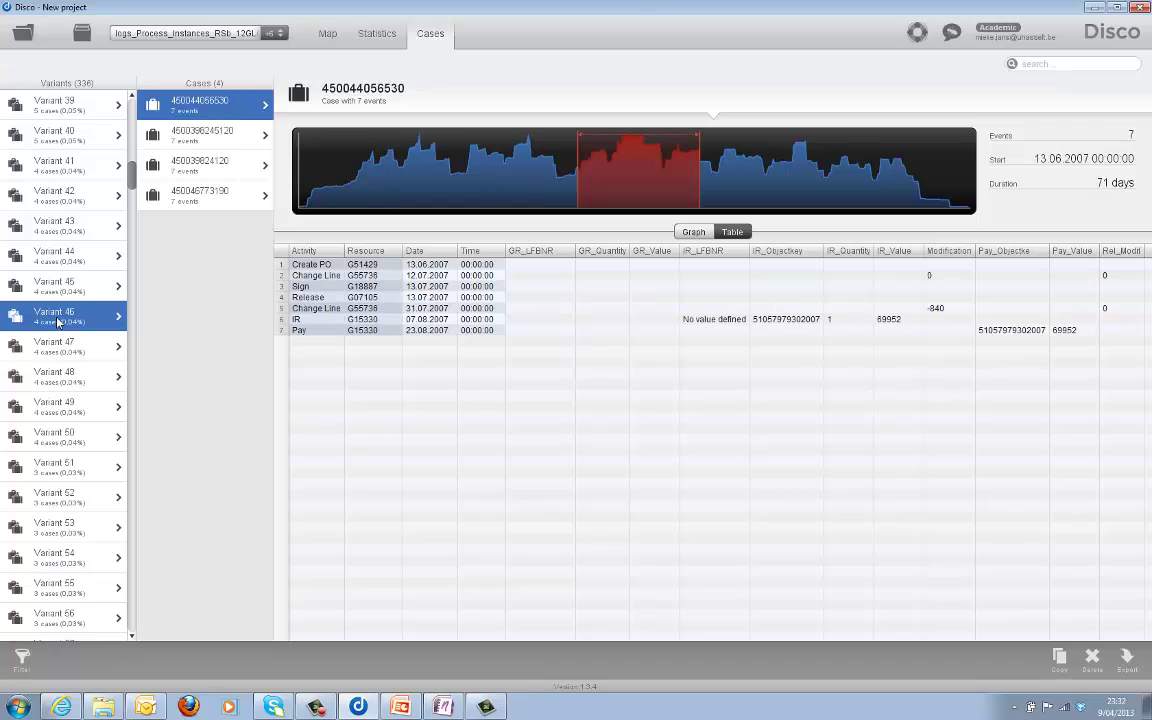
pyautogui.scroll(-9, 30, 404)
pyautogui.click(57, 376)
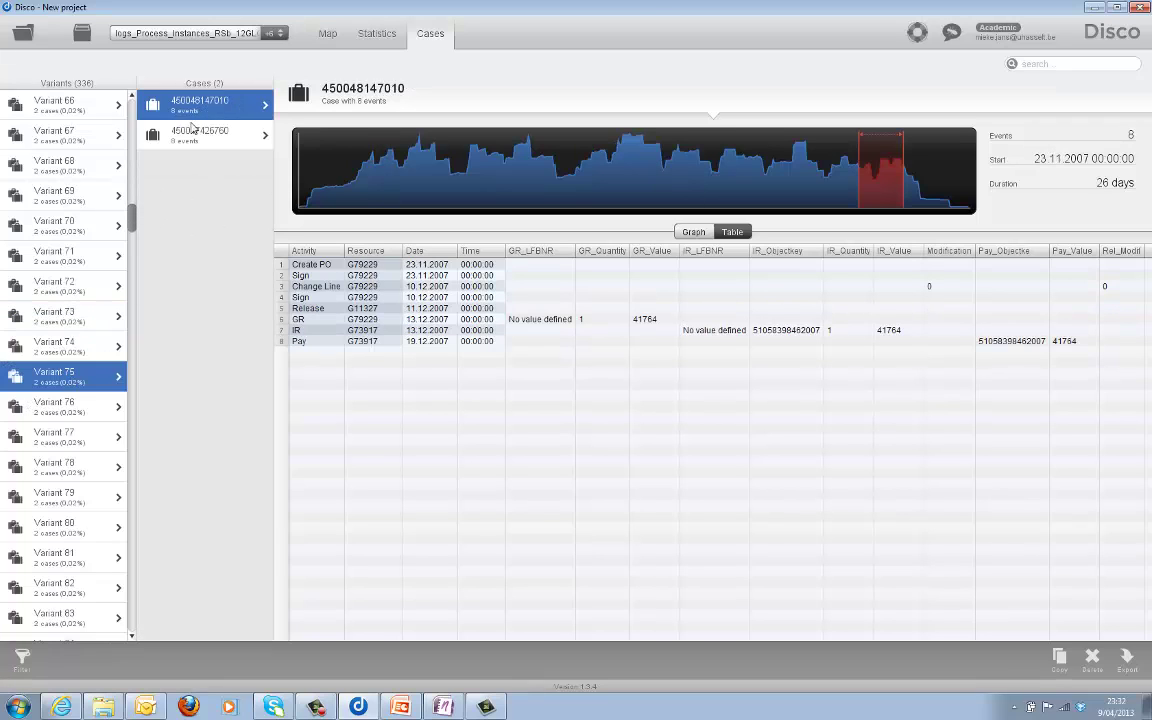
pyautogui.scroll(-13, 51, 399)
pyautogui.click(52, 402)
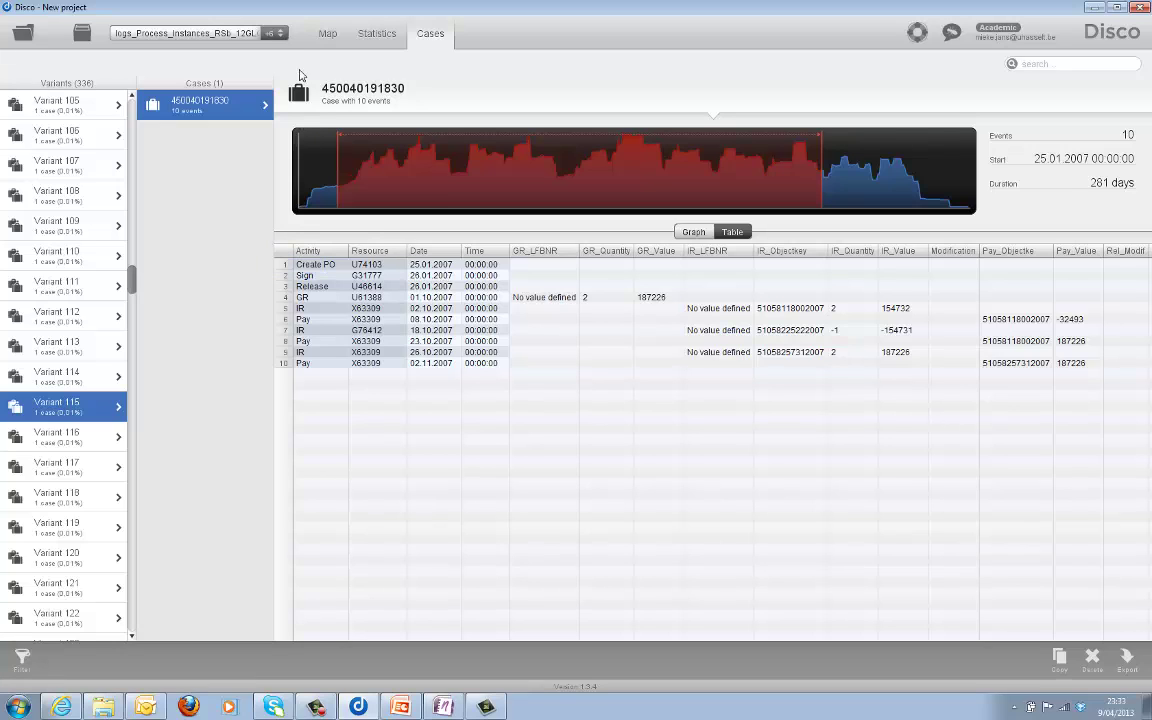
pyautogui.click(323, 38)
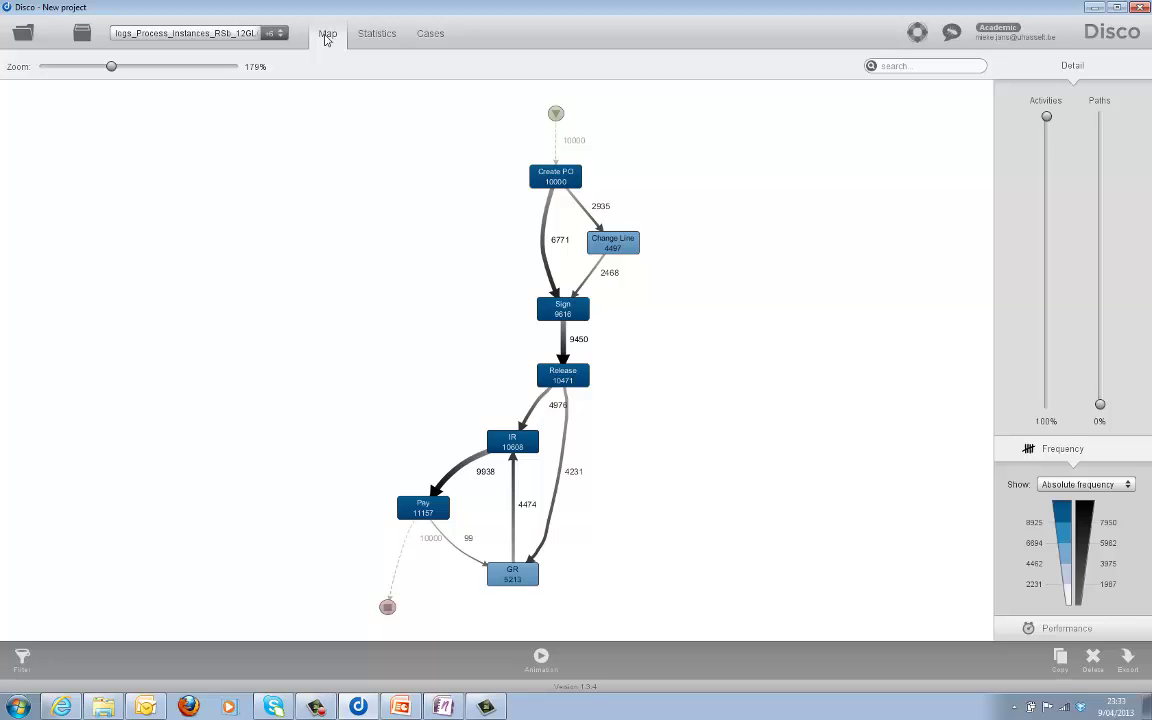
pyautogui.click(430, 33)
pyautogui.scroll(16, 63, 205)
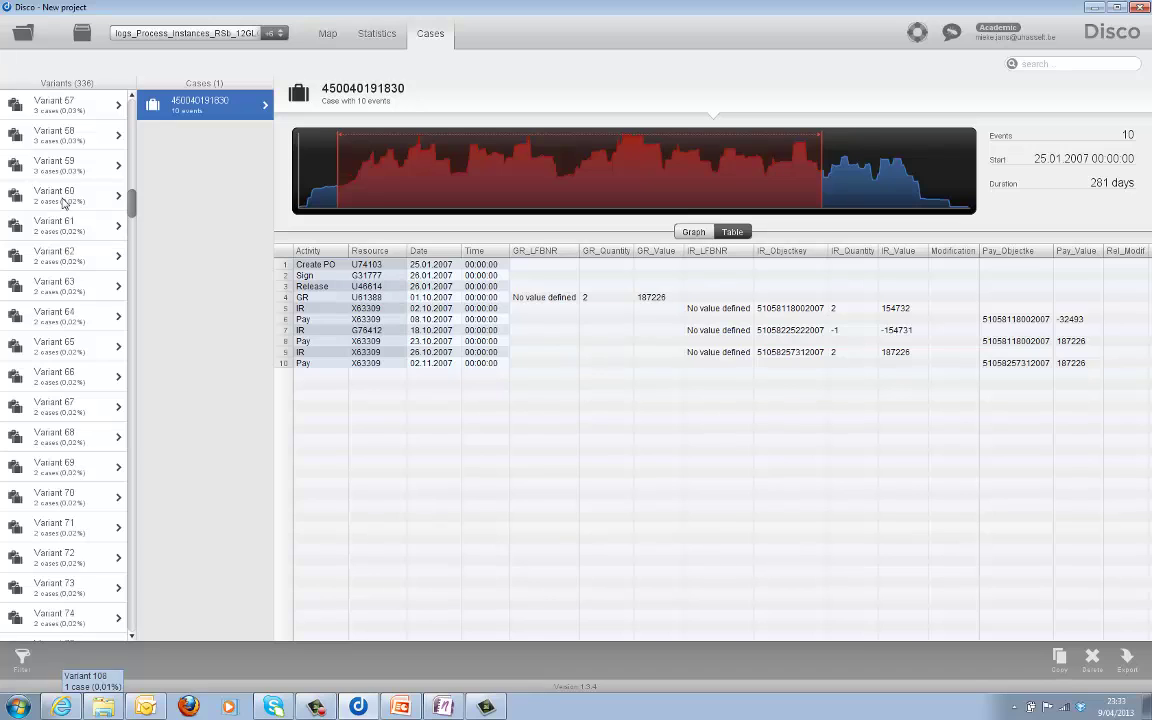
pyautogui.click(63, 101)
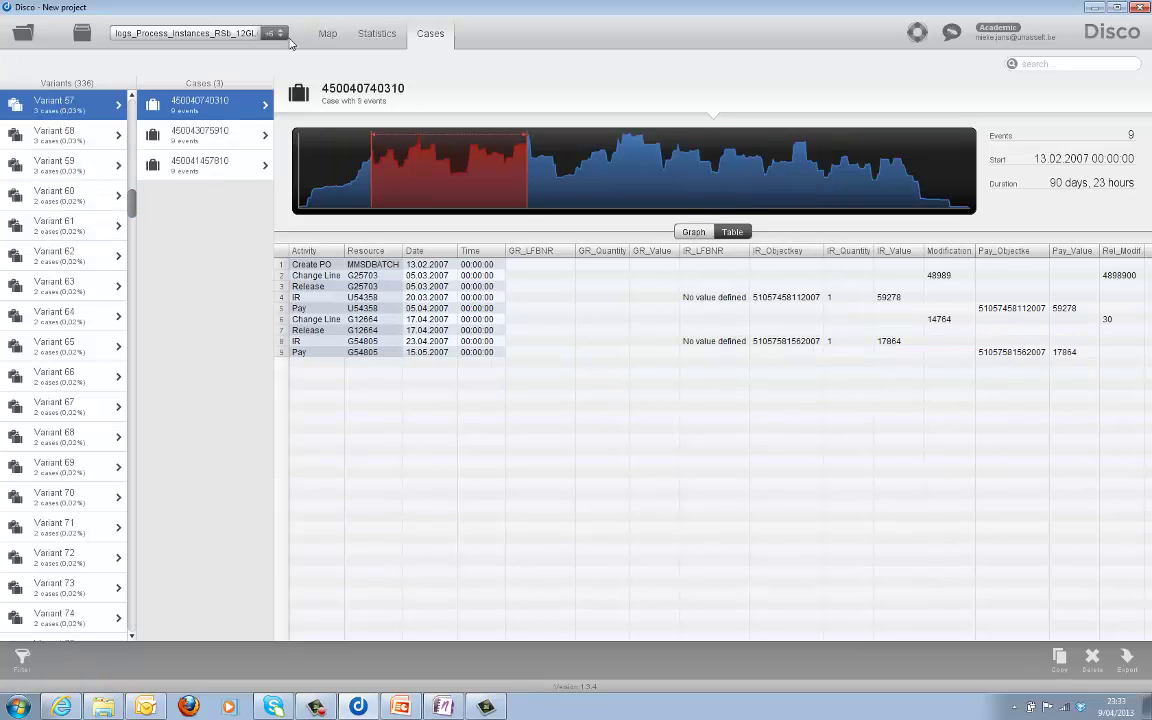
pyautogui.click(327, 34)
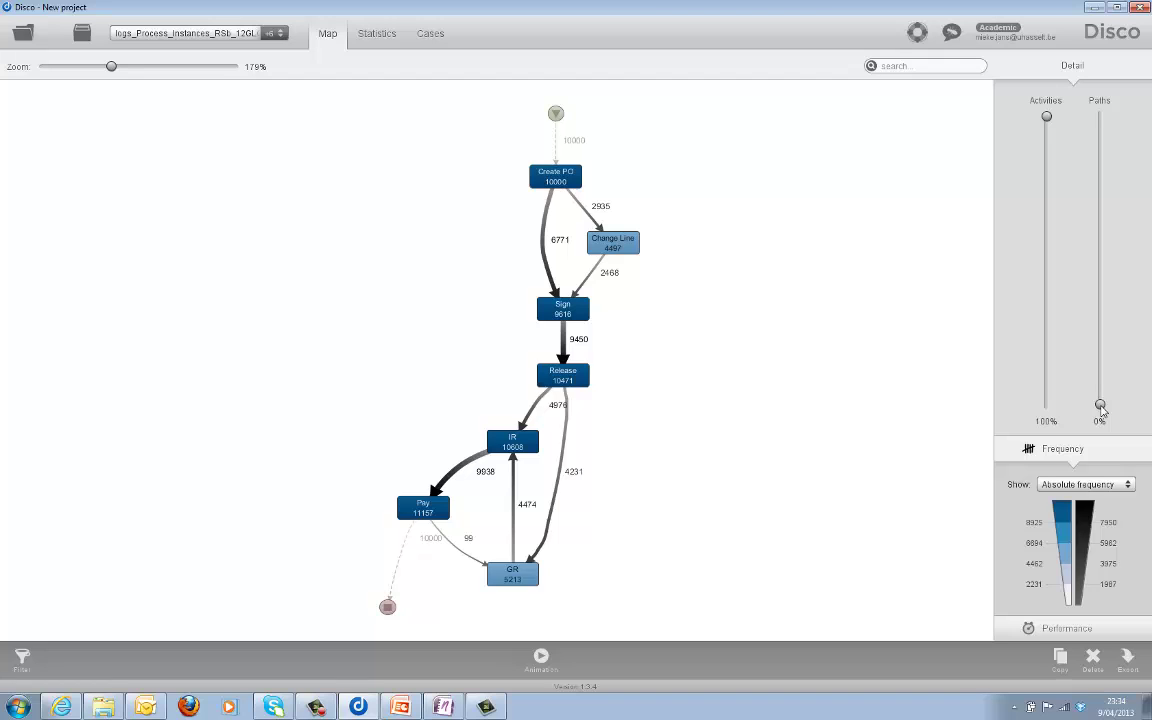
# Step: Raise the Paths slider to 100% and, after trying lower values, leave Activities at 100%
pyautogui.moveTo(1100, 407); pyautogui.dragTo(1090, 115)
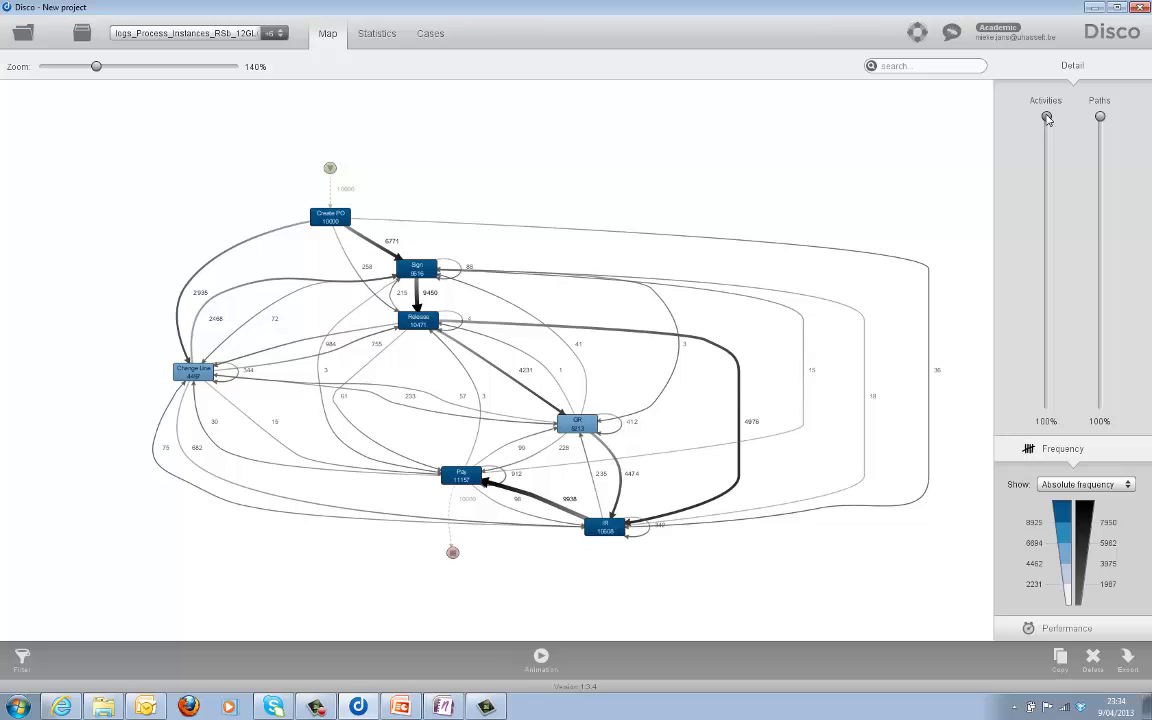
pyautogui.moveTo(1046, 117); pyautogui.dragTo(1046, 288)
pyautogui.moveTo(1046, 289); pyautogui.dragTo(1061, 118)
# Step: Switch the map to Performance mode showing total durations, e.g. Release→IR 159.3 yrs
pyautogui.click(1077, 630)
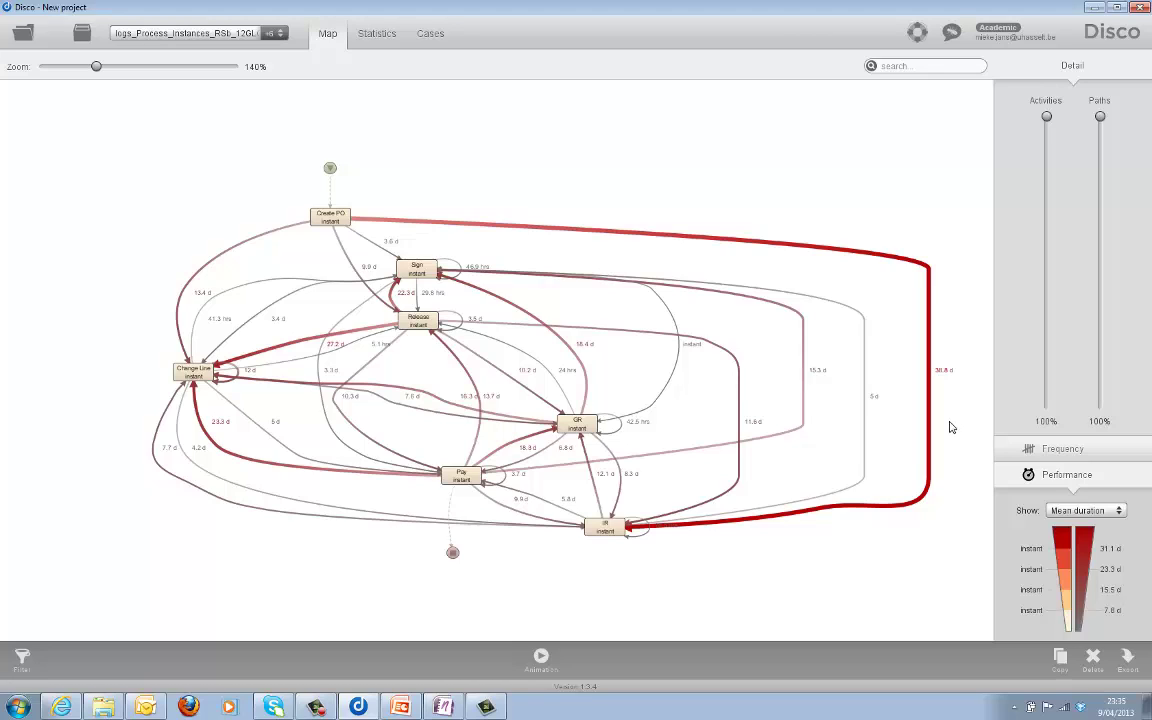
pyautogui.click(1096, 513)
# Step: Show maximum durations on the map paths, then switch back to absolute frequency counts
pyautogui.click(1096, 531)
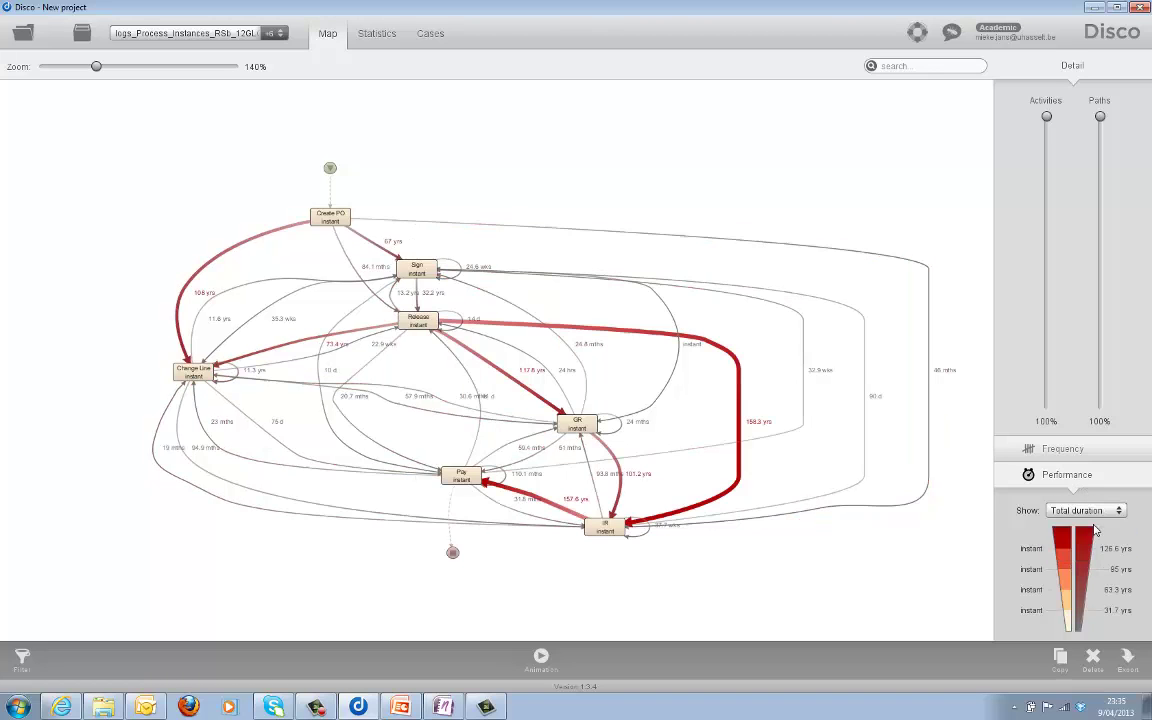
pyautogui.click(1090, 511)
pyautogui.click(1082, 562)
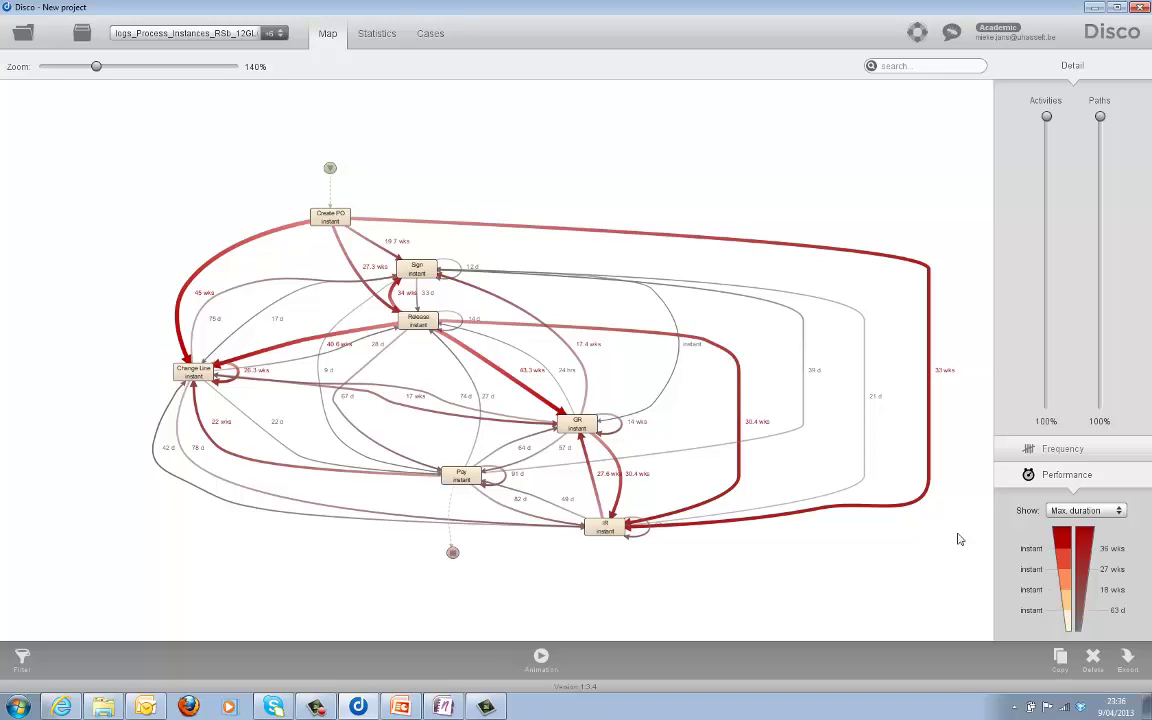
pyautogui.click(1040, 449)
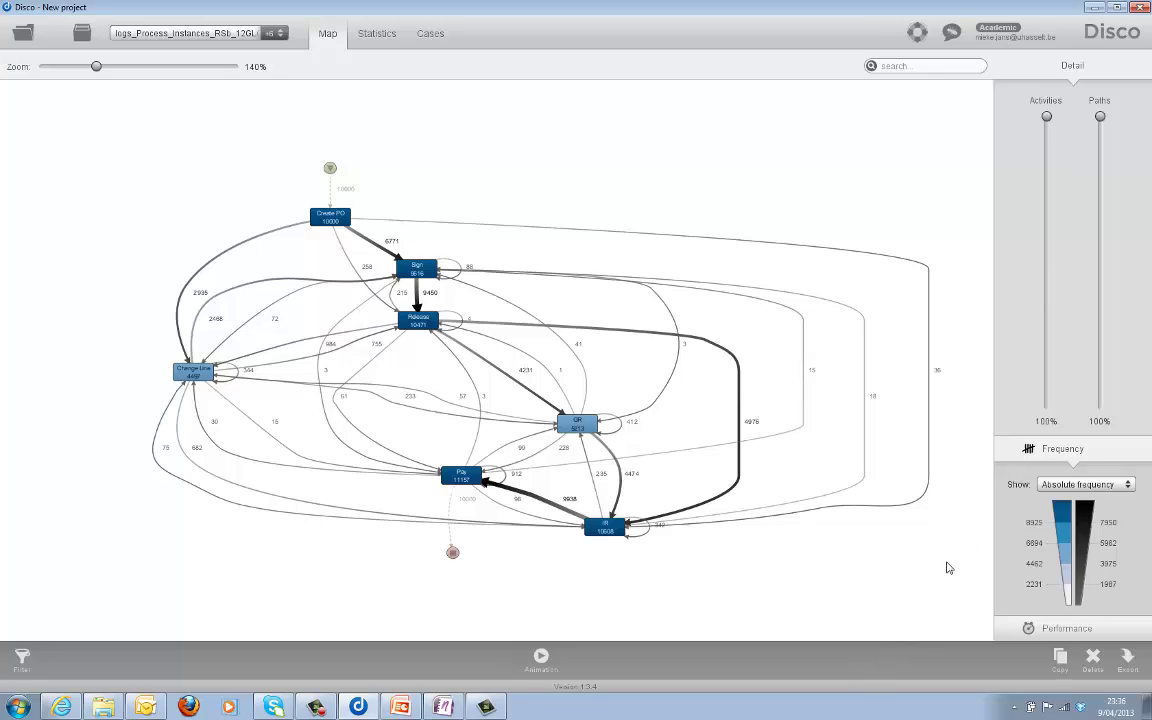
# Step: Filter on the GR → Change Line edge from the map, keeping about 1% of cases
pyautogui.click(446, 404)
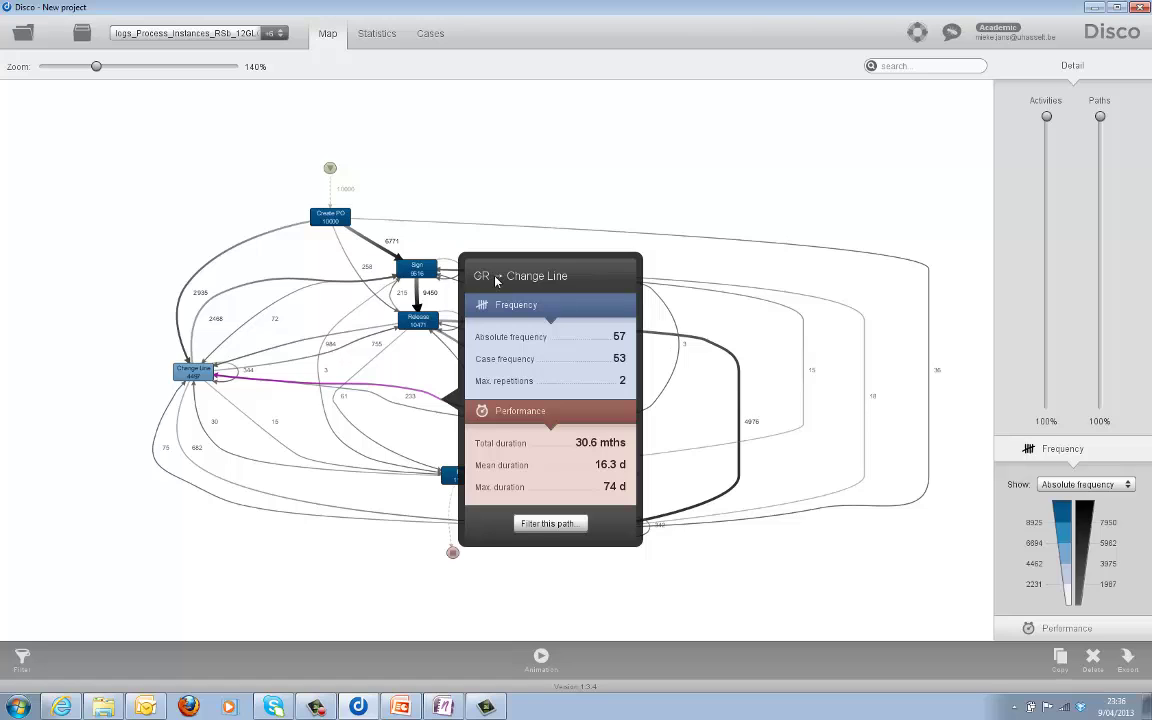
pyautogui.click(565, 526)
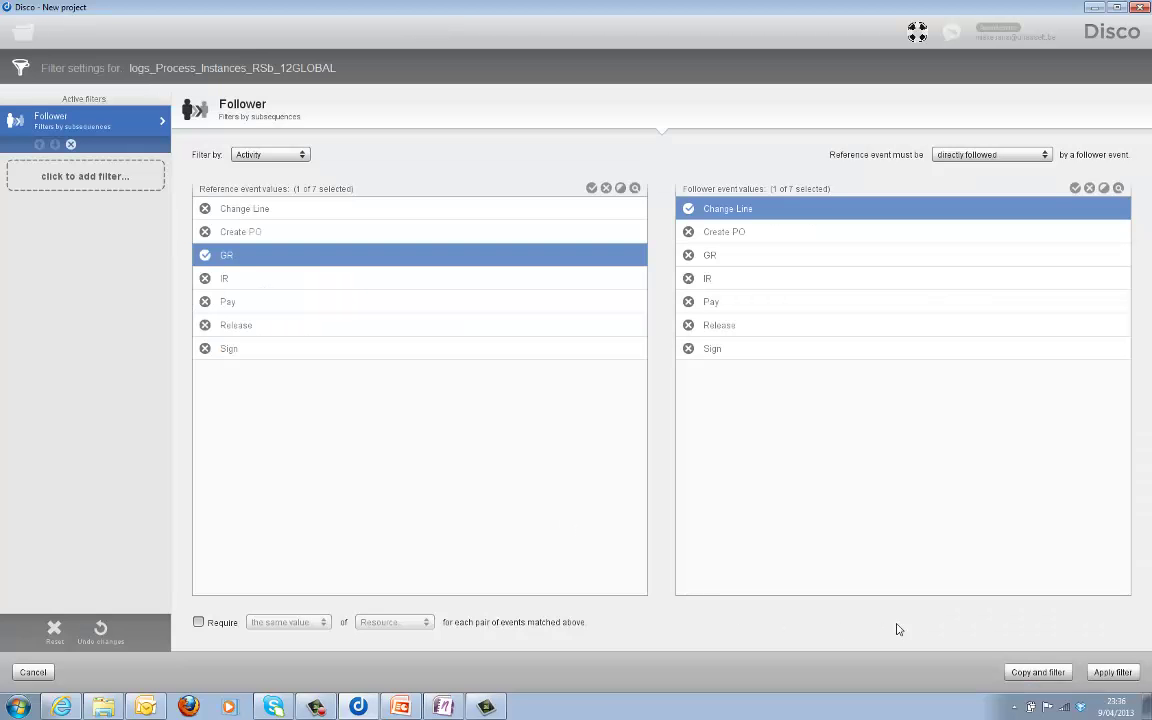
pyautogui.click(1110, 672)
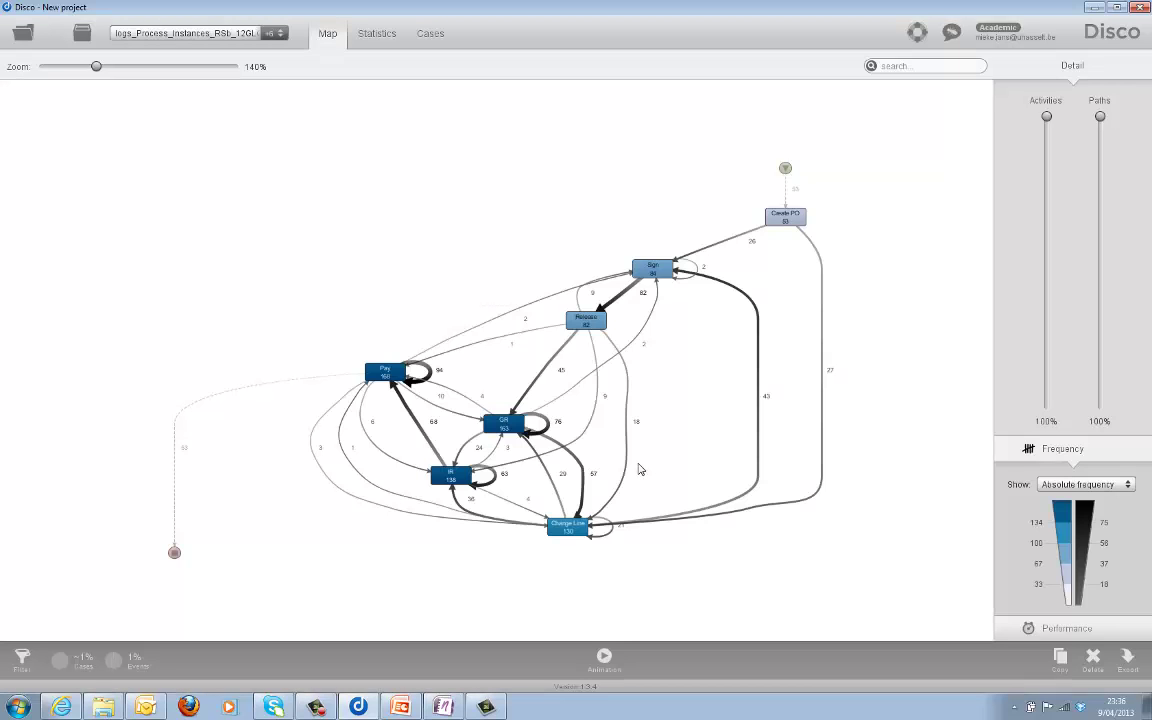
# Step: Switch to the Cases view listing 33 variants and 53 filtered cases
pyautogui.click(438, 40)
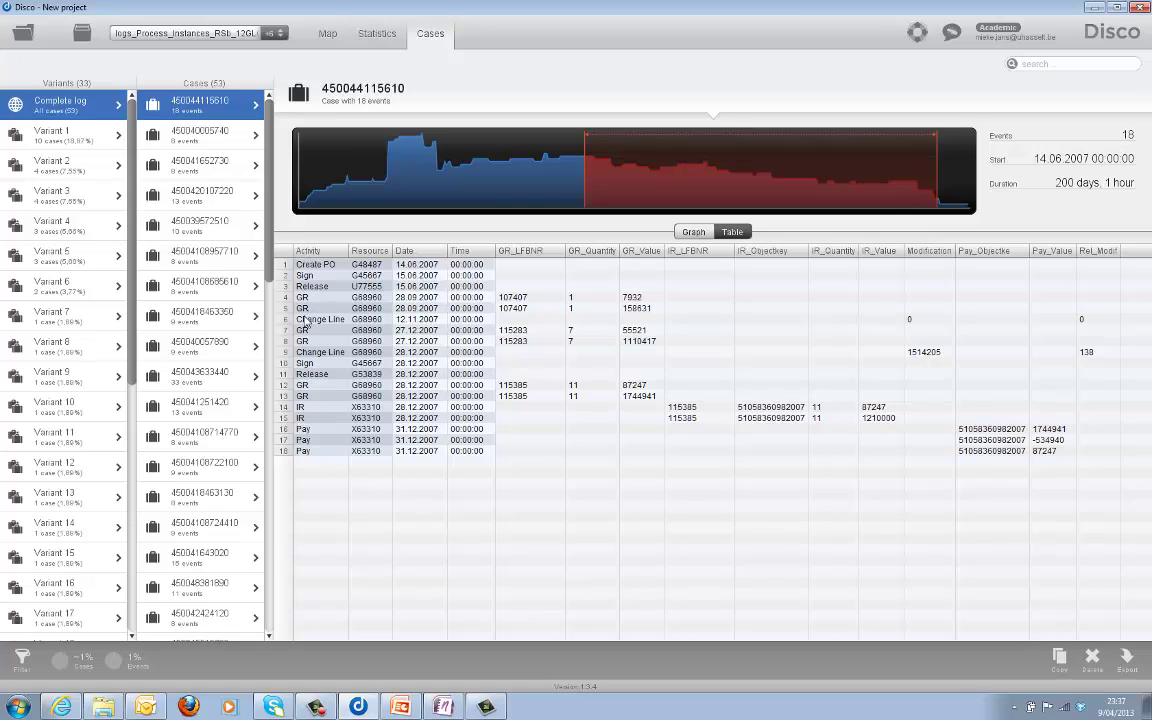
# Step: Inspect two filtered cases, then view Statistics: 818 events, 53 cases, 7 activities, 96 resources
pyautogui.click(195, 312)
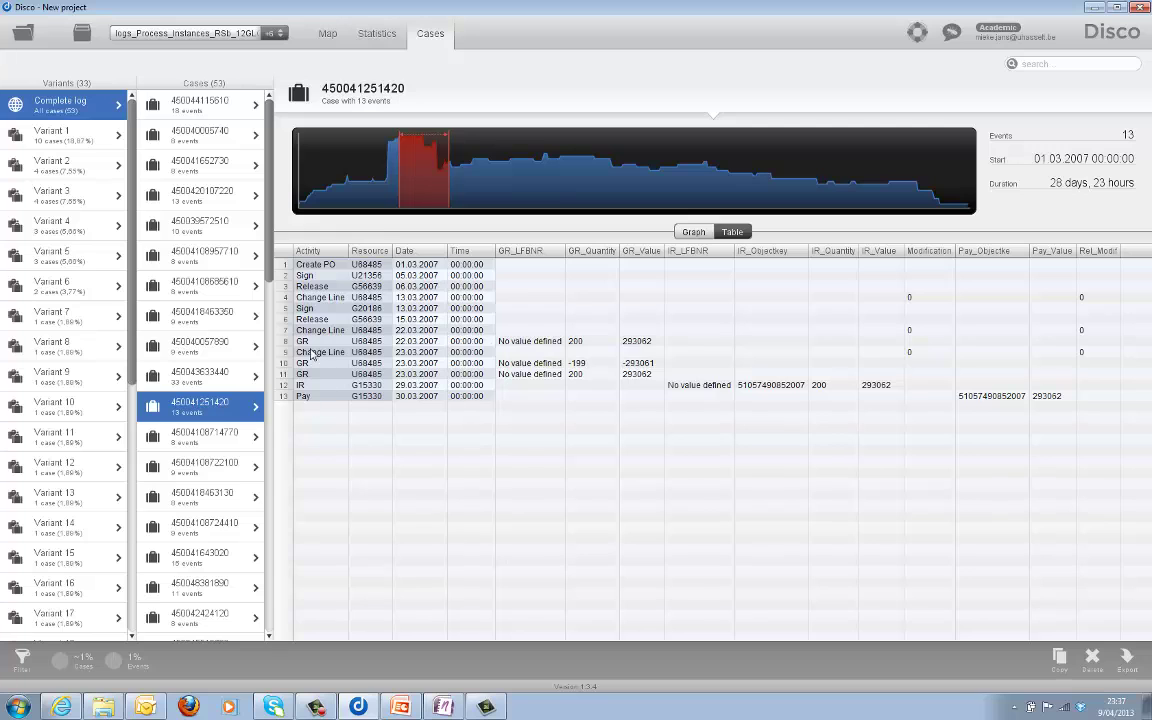
pyautogui.click(178, 98)
pyautogui.click(376, 36)
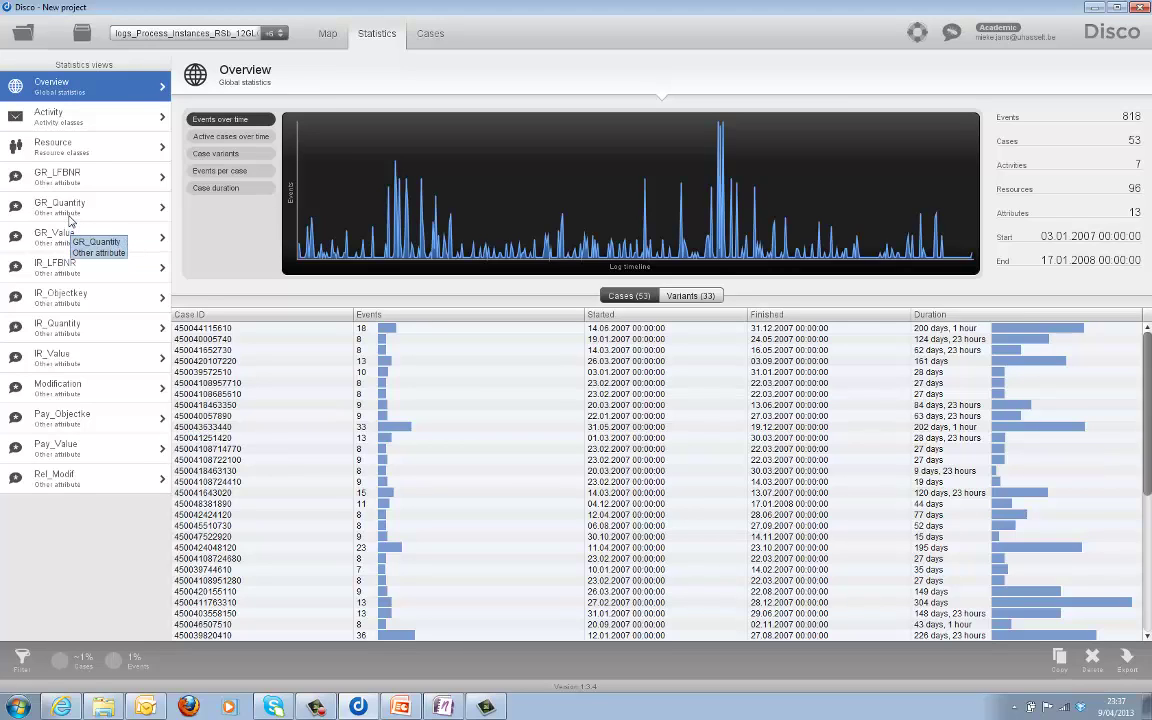
# Step: Back on the map, delete the Follower filter in the log filter settings
pyautogui.click(328, 34)
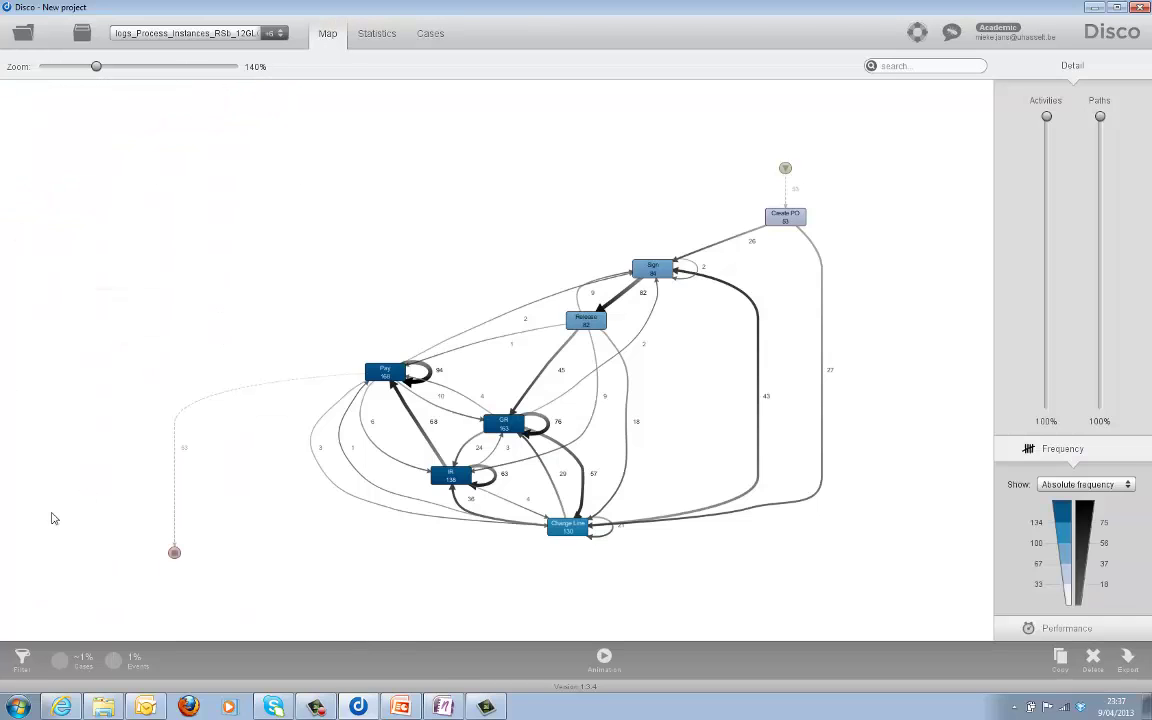
pyautogui.click(21, 660)
pyautogui.click(76, 180)
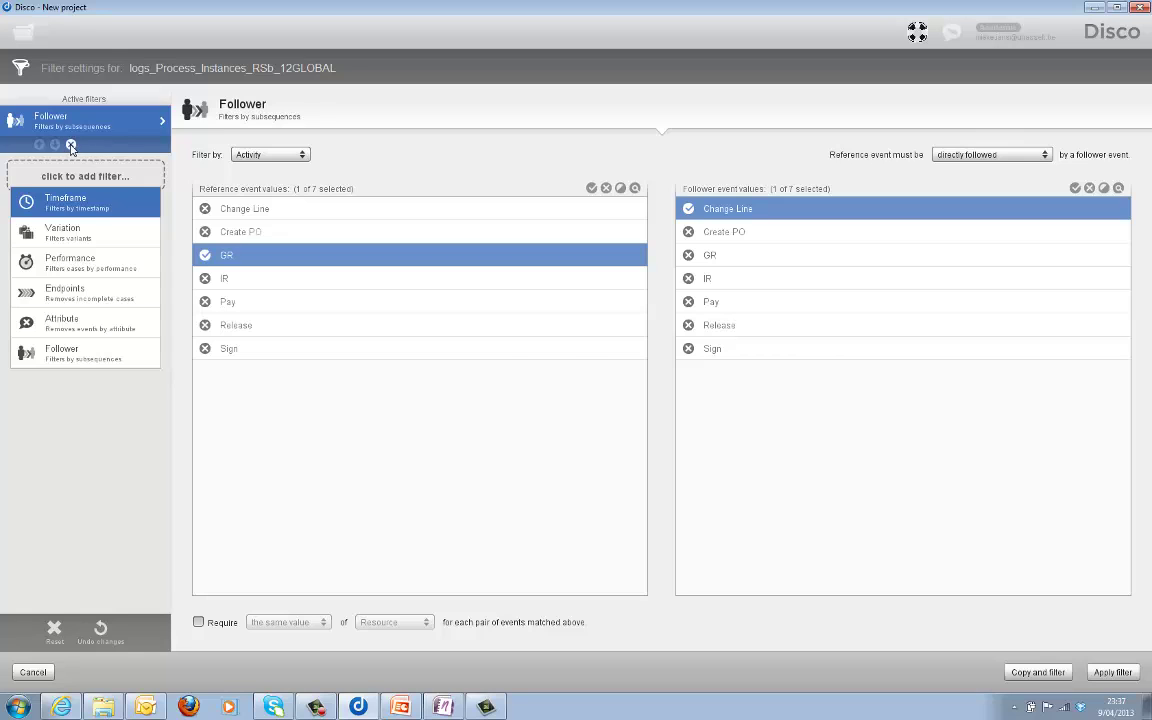
pyautogui.click(71, 146)
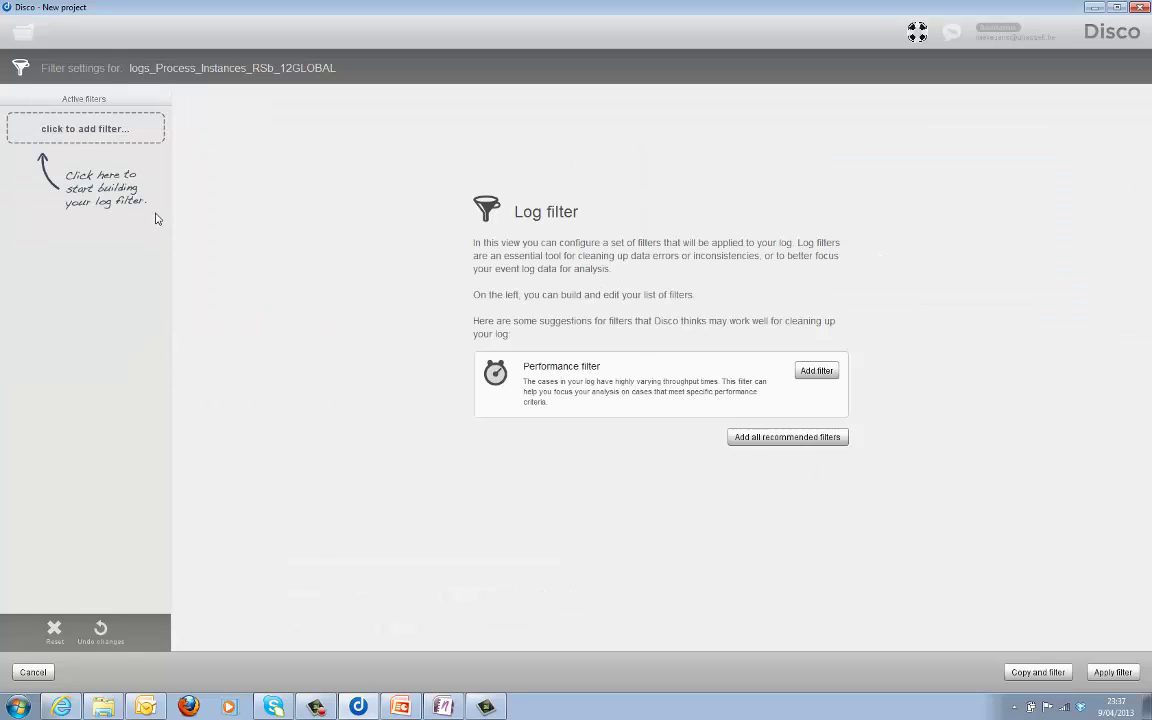
# Step: Close Disco with its workspace saved and minimize it to reveal PowerPoint slide 19
pyautogui.click(1143, 9)
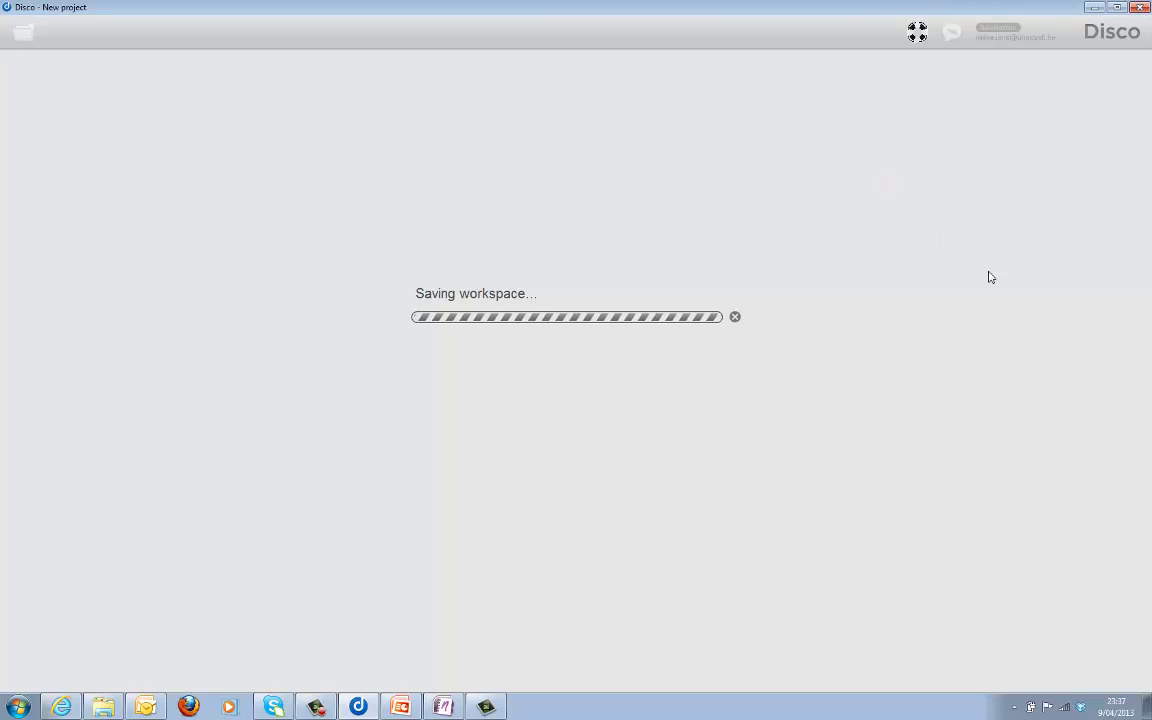
pyautogui.click(1093, 9)
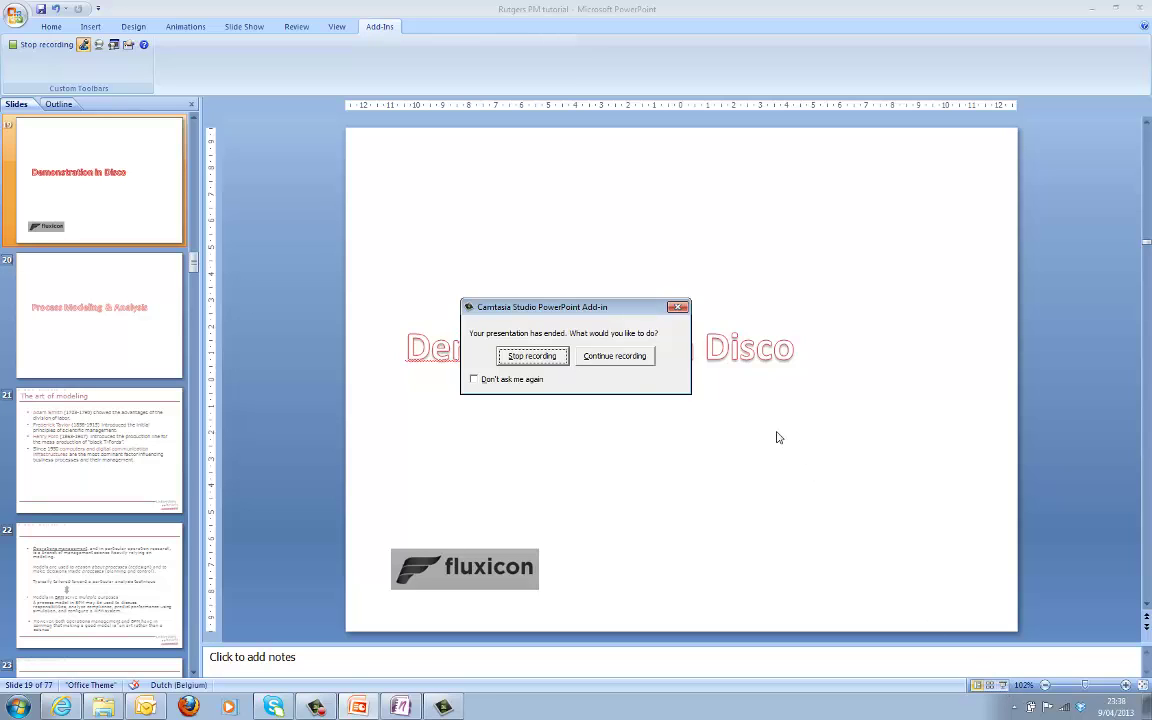
# Step: Dismiss the Camtasia prompt, confirm the zoom setting, and resume the show at 'Creating the event log'
pyautogui.click(643, 364)
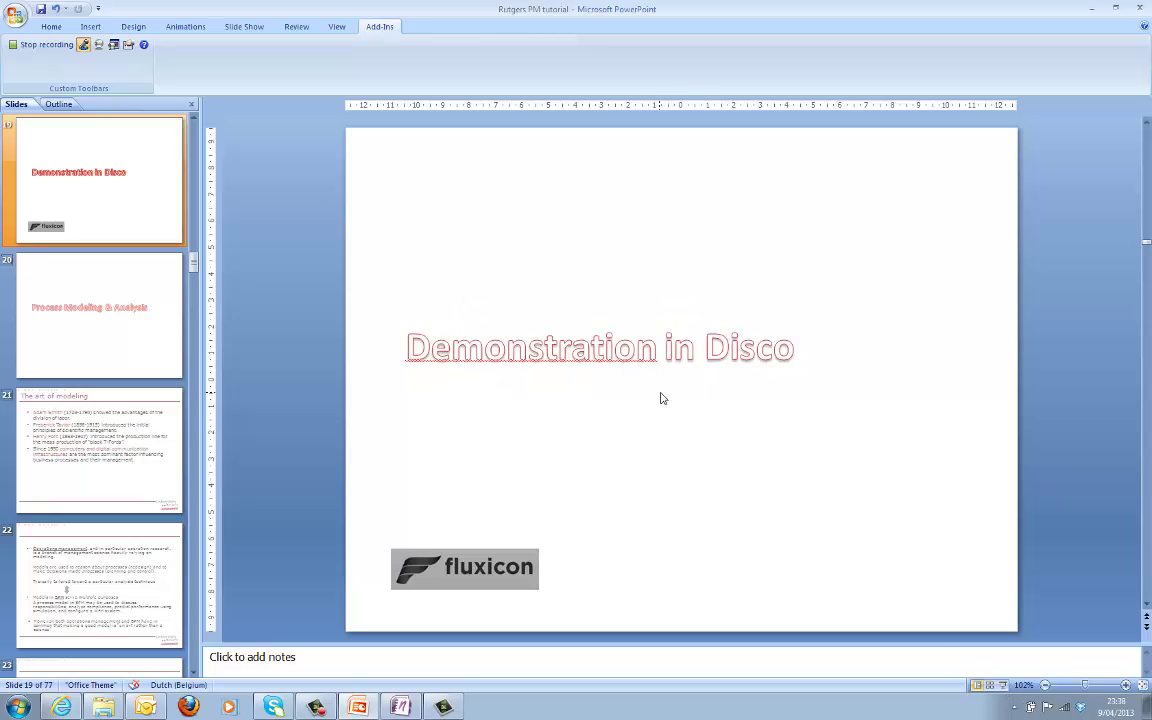
pyautogui.click(1012, 688)
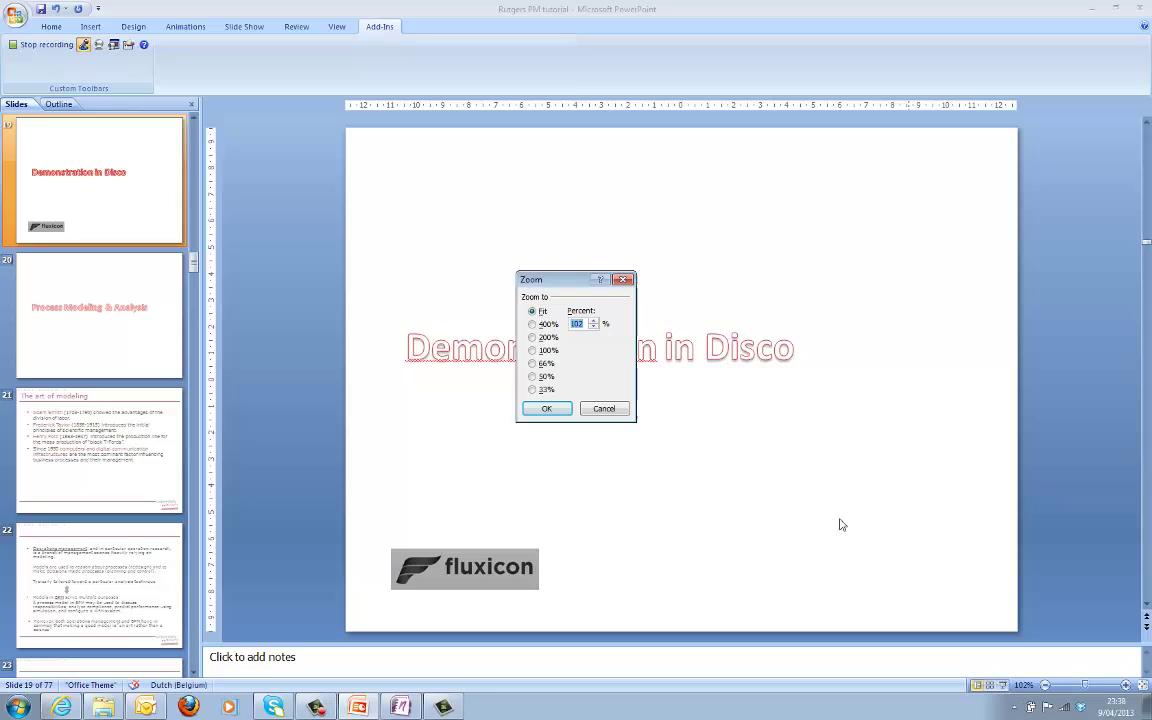
pyautogui.click(546, 408)
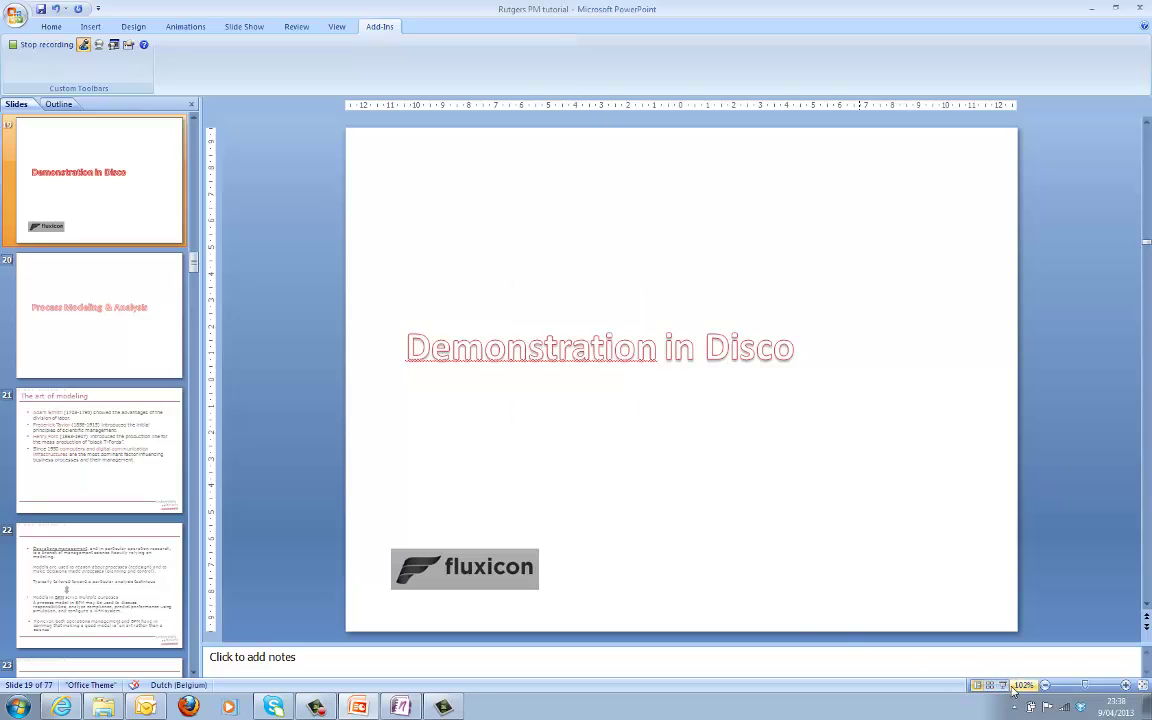
pyautogui.click(1008, 688)
pyautogui.click(786, 551)
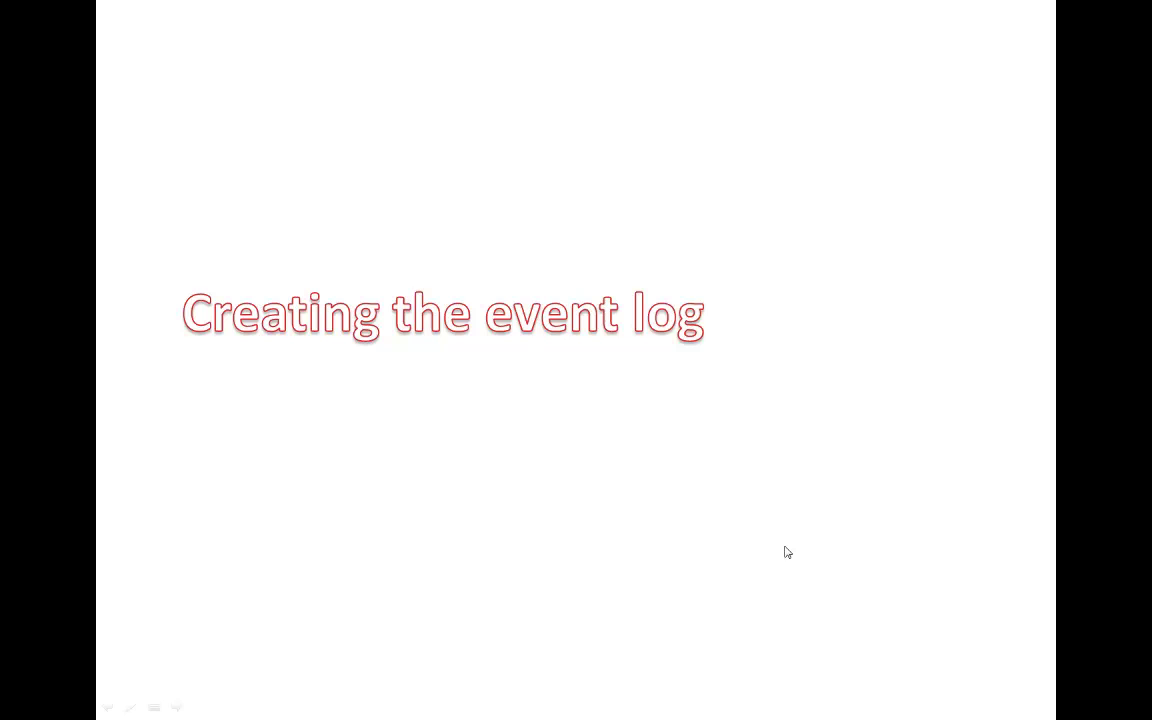